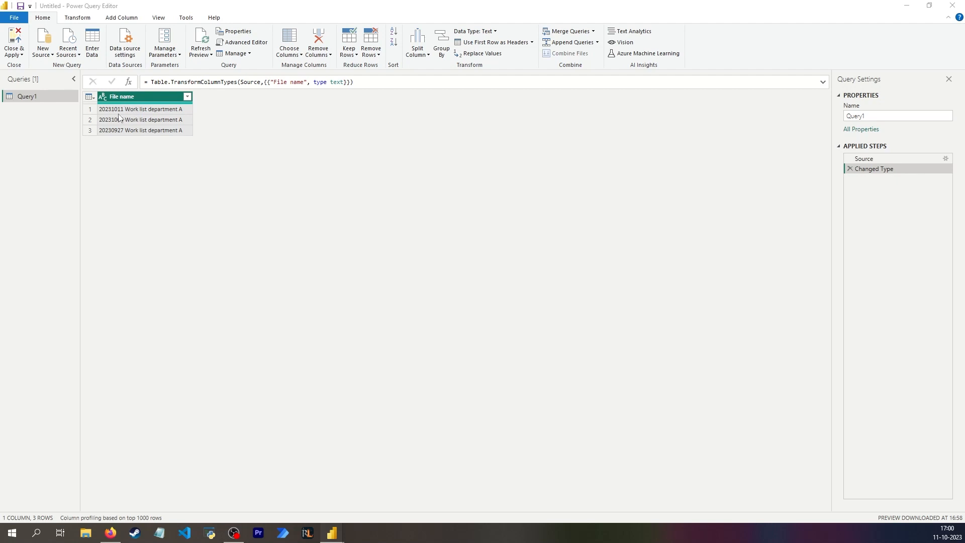
- Add a custom column named "first 8" with the formula Text.Start([File name], 8)
left_click(121, 18)
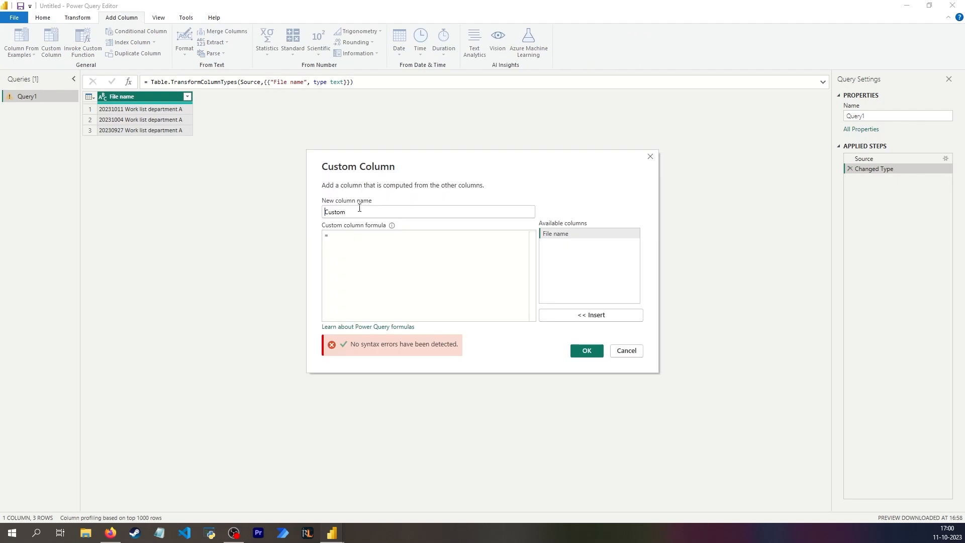
type("first 8")
left_click(431, 248)
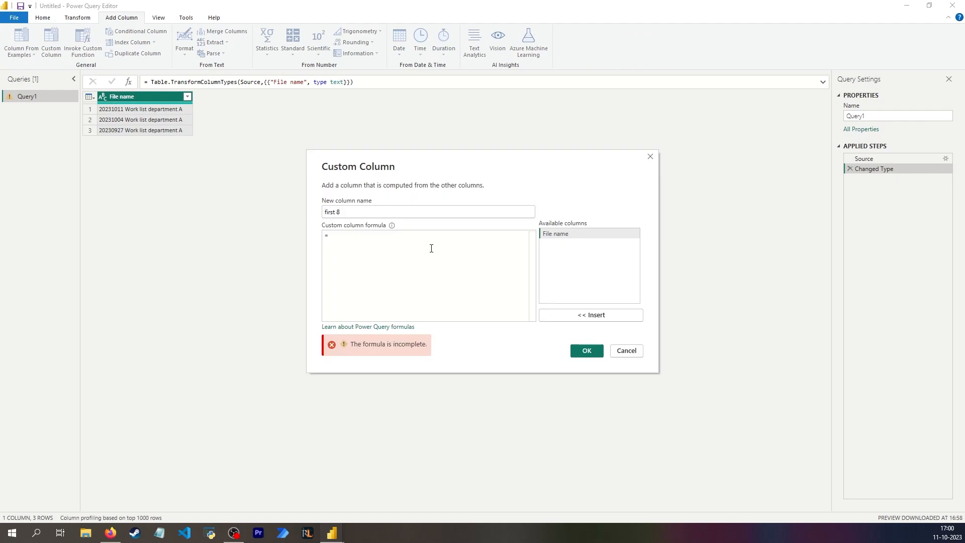
type("Text.Start(")
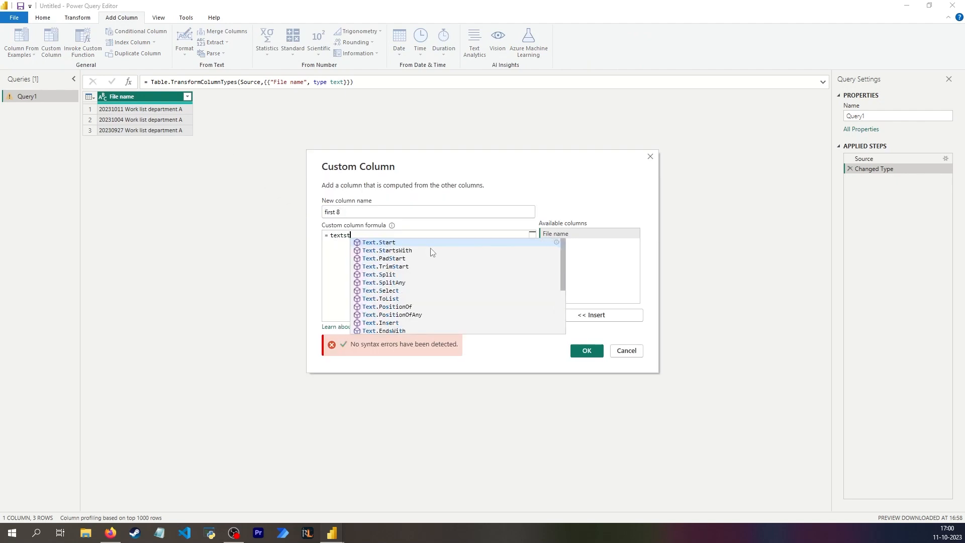
double_click(590, 235)
type(", 8)")
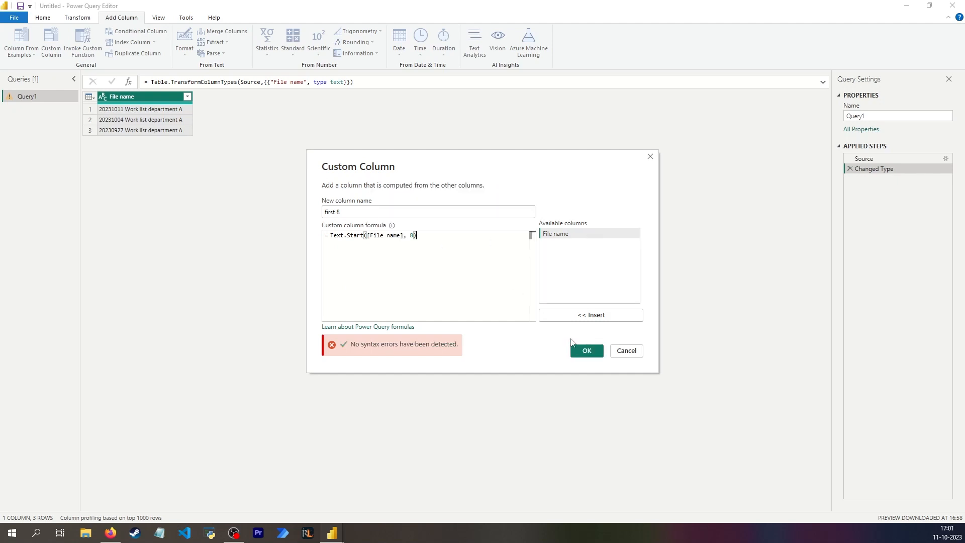
left_click(593, 353)
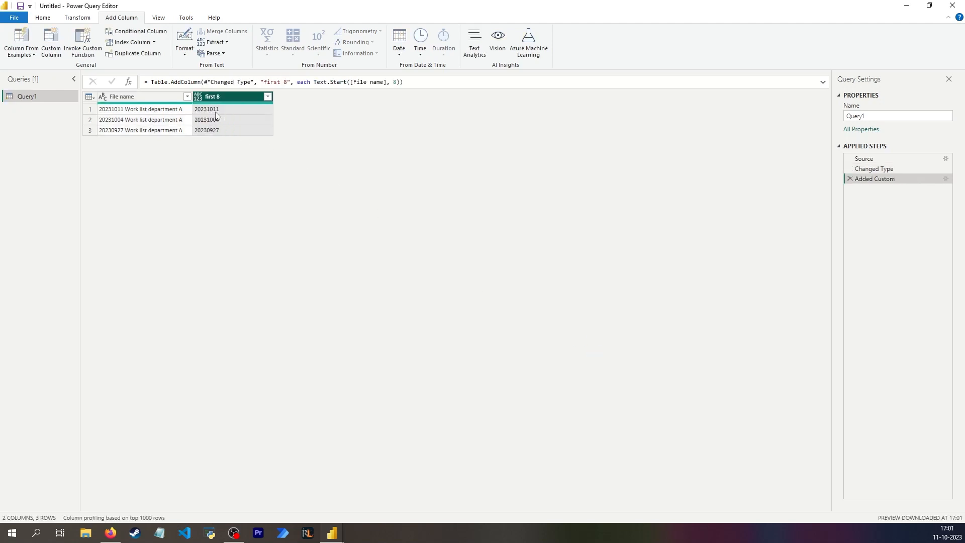
- Try to parse the "first 8" column as dates in a new column, and remove that applied step
left_click(214, 113)
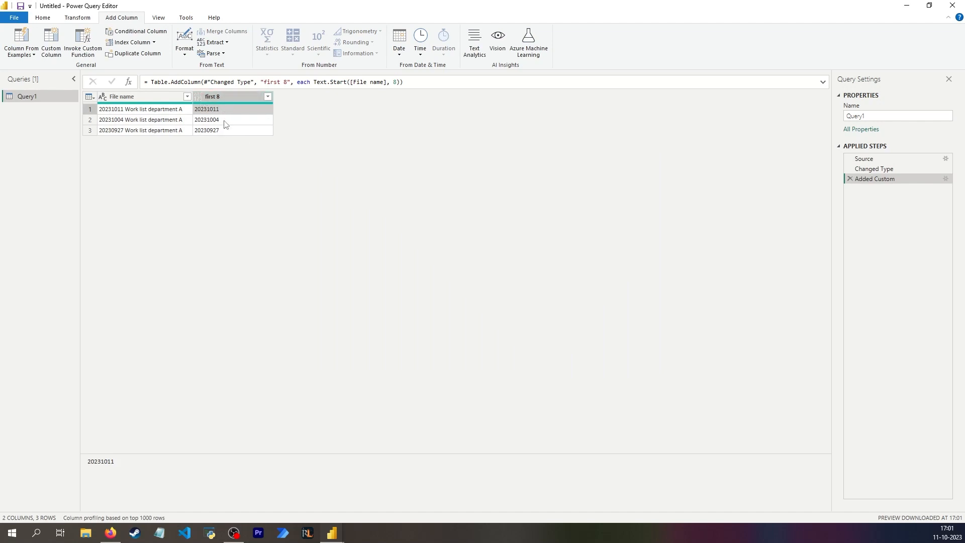
left_click(400, 53)
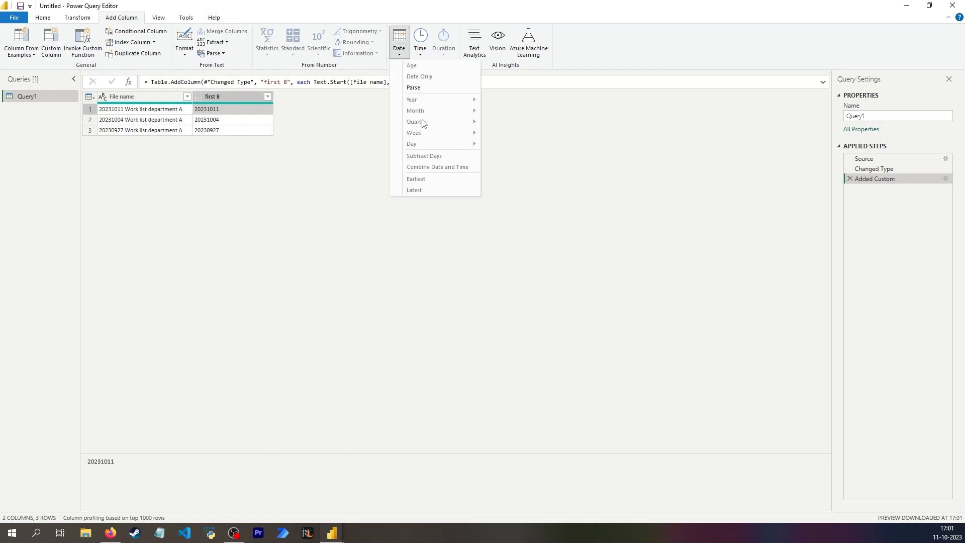
left_click(417, 88)
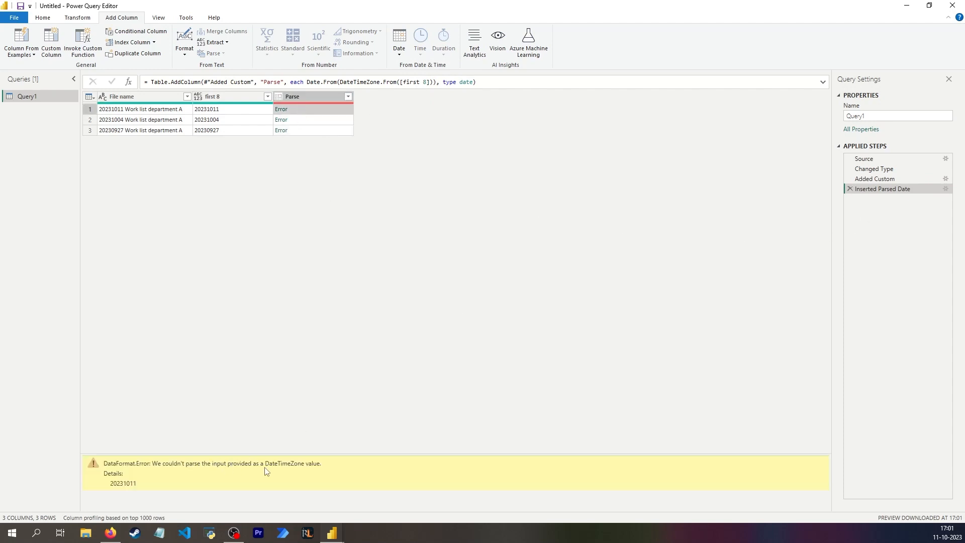
left_click(850, 189)
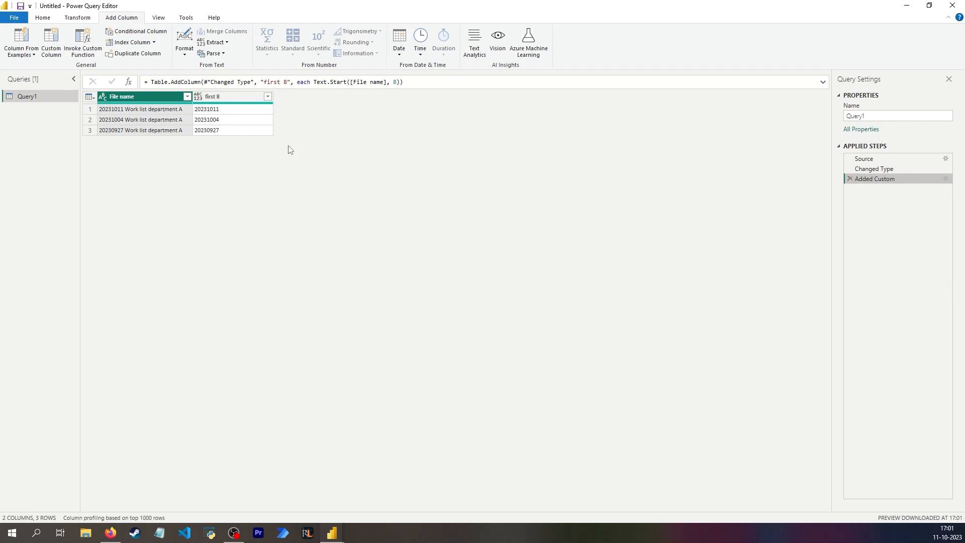
- Add another custom column with the default name Custom and the formula Text.Start([File name], 8)
left_click(237, 119)
left_click(229, 110)
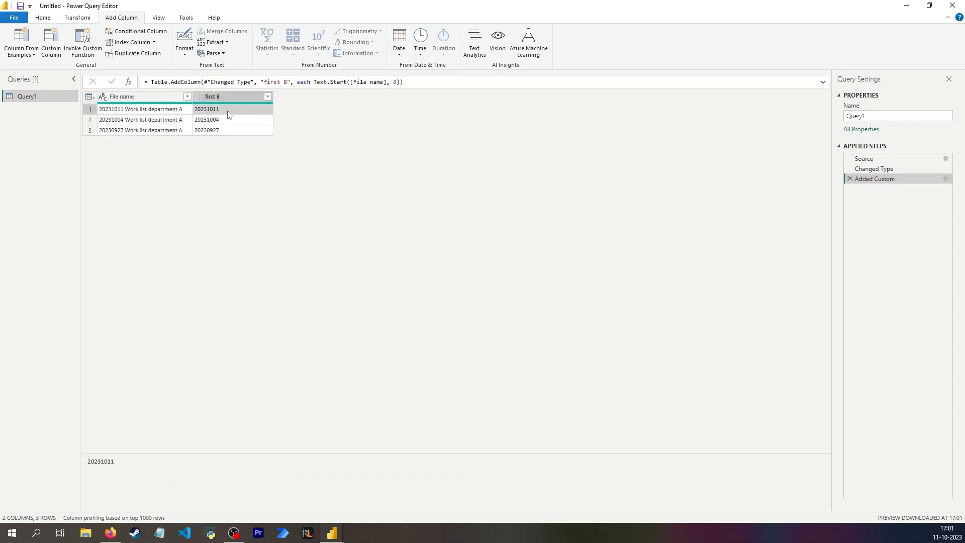
left_click(51, 43)
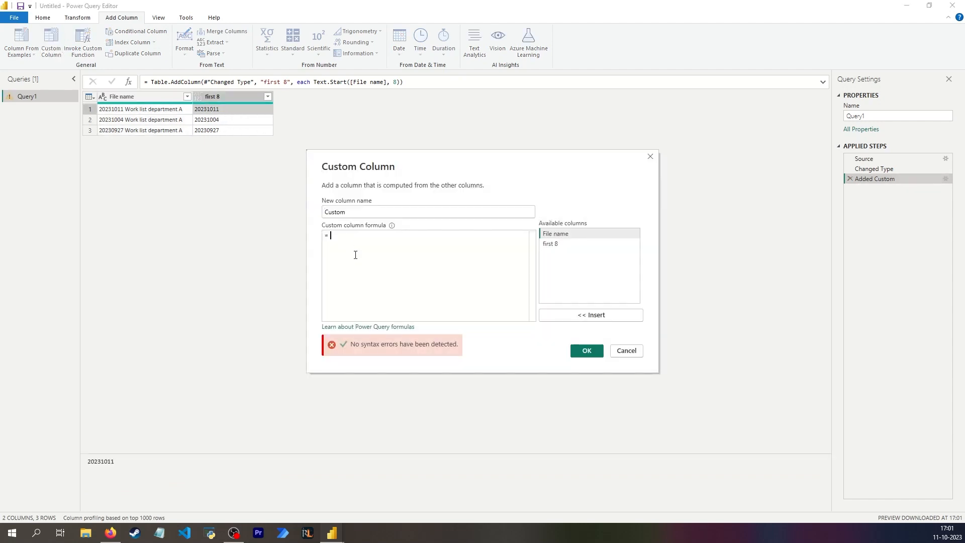
type("text")
key("Tab")
type("(")
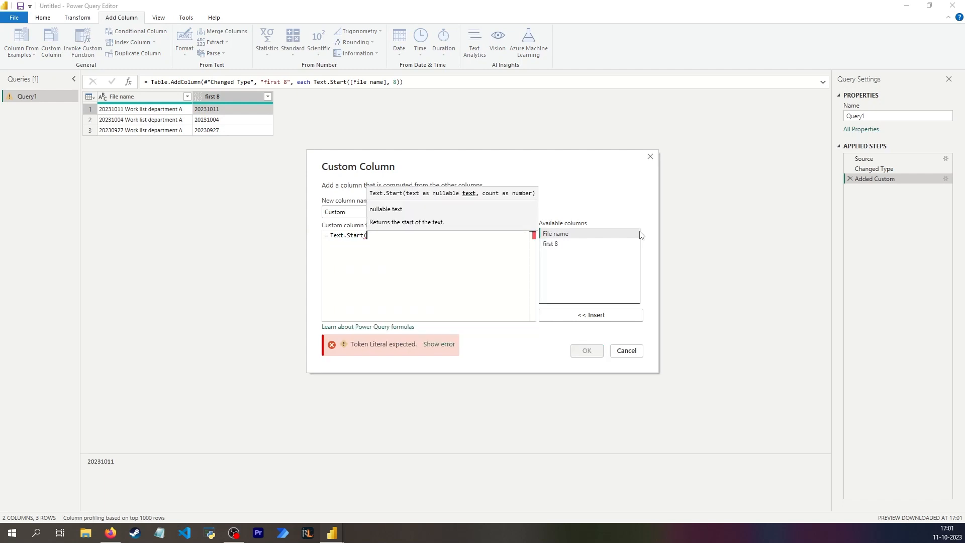
double_click(566, 234)
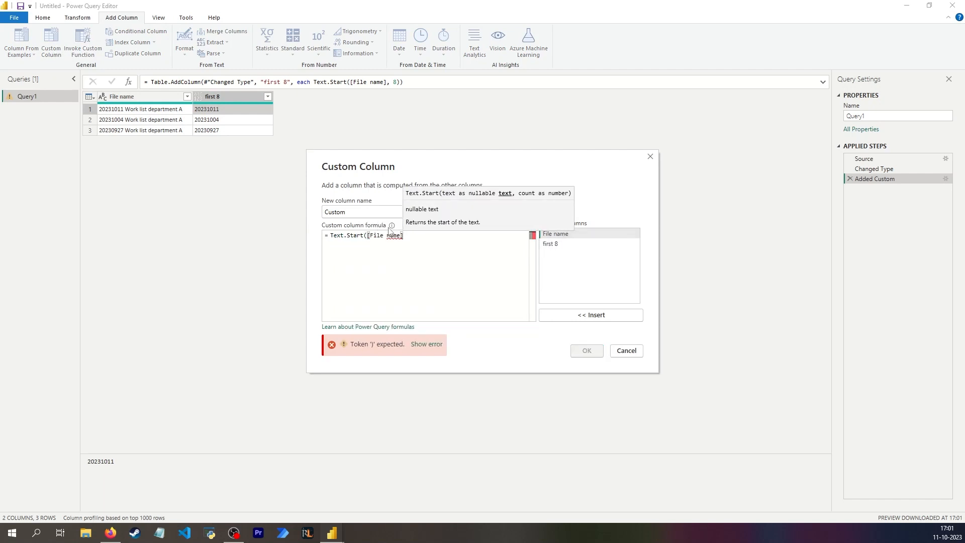
type(", 8)")
key("Return")
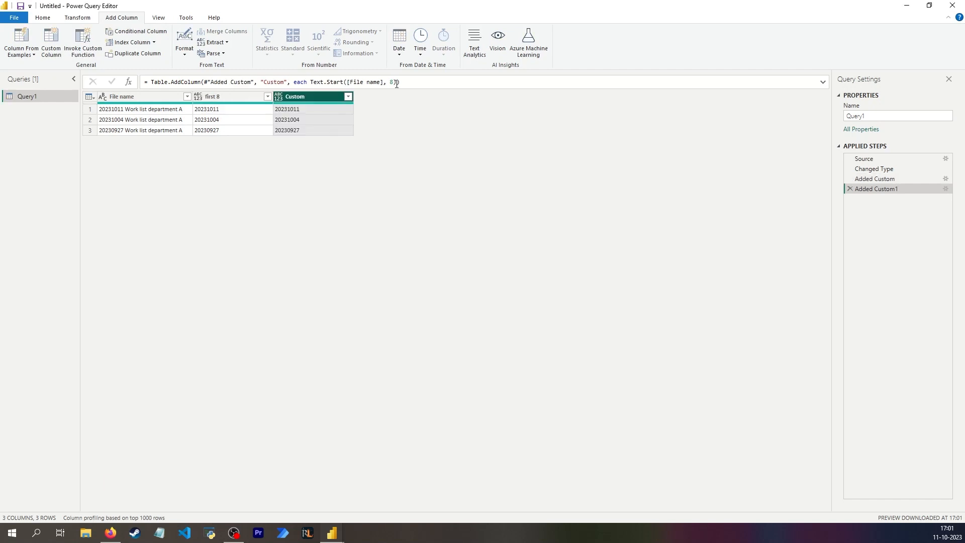
- Append the argument "type date" to the Table.AddColumn formula of the Custom column
left_click(396, 83)
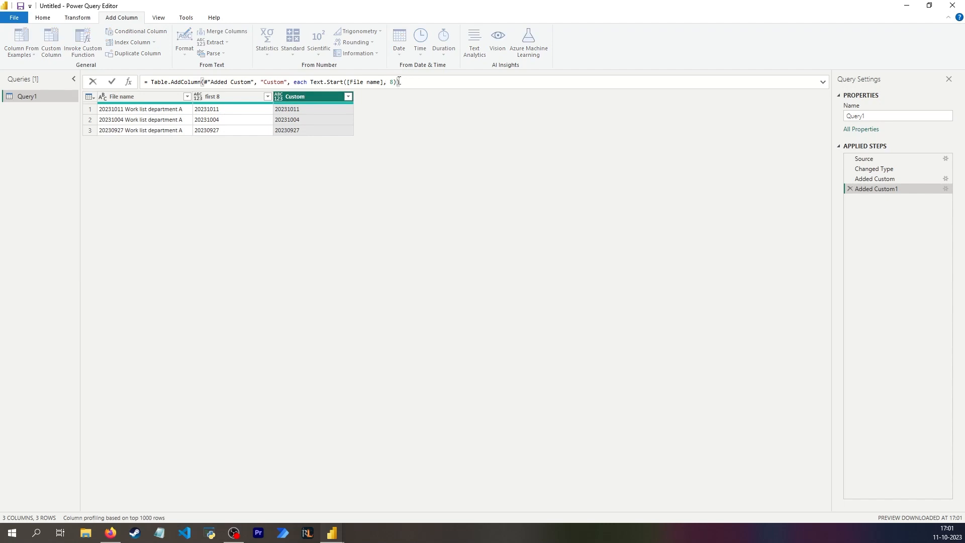
type(",")
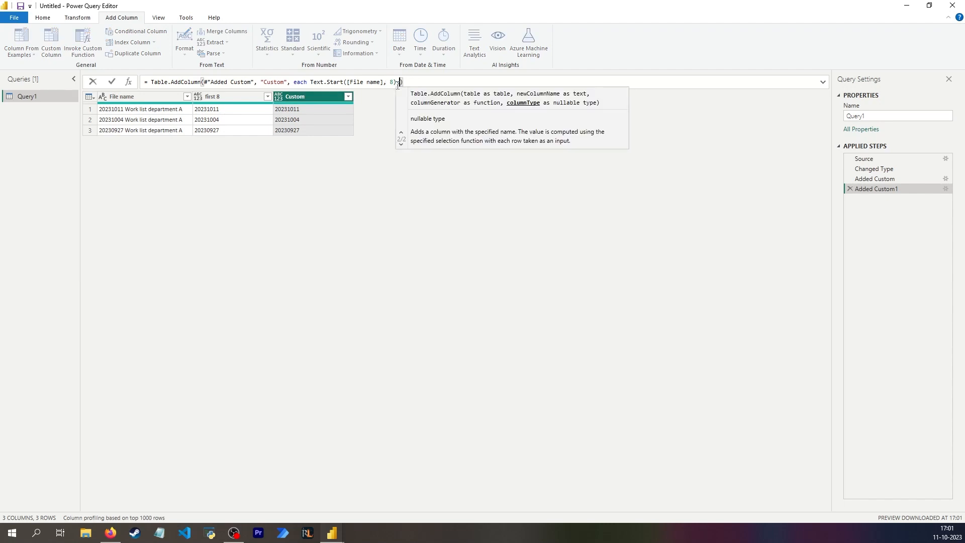
type(" type")
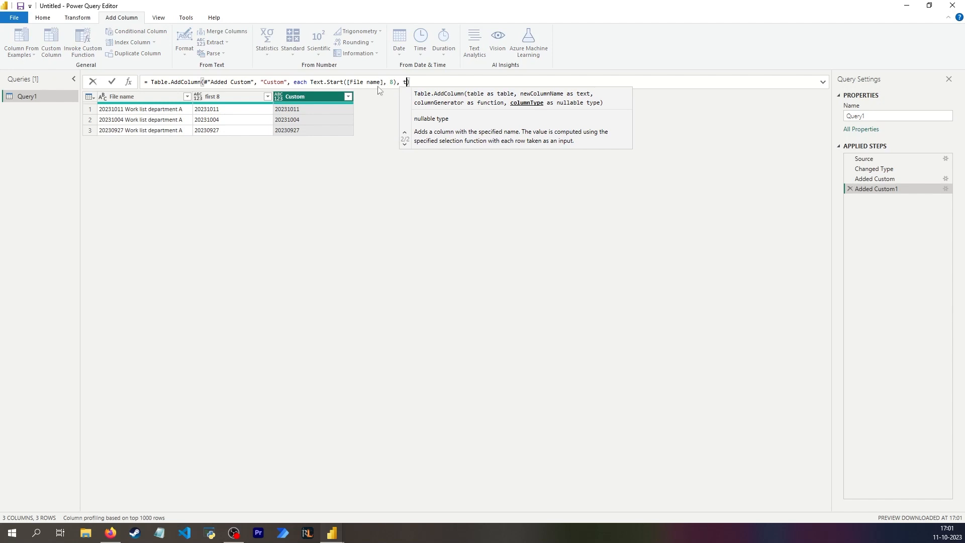
type(" date")
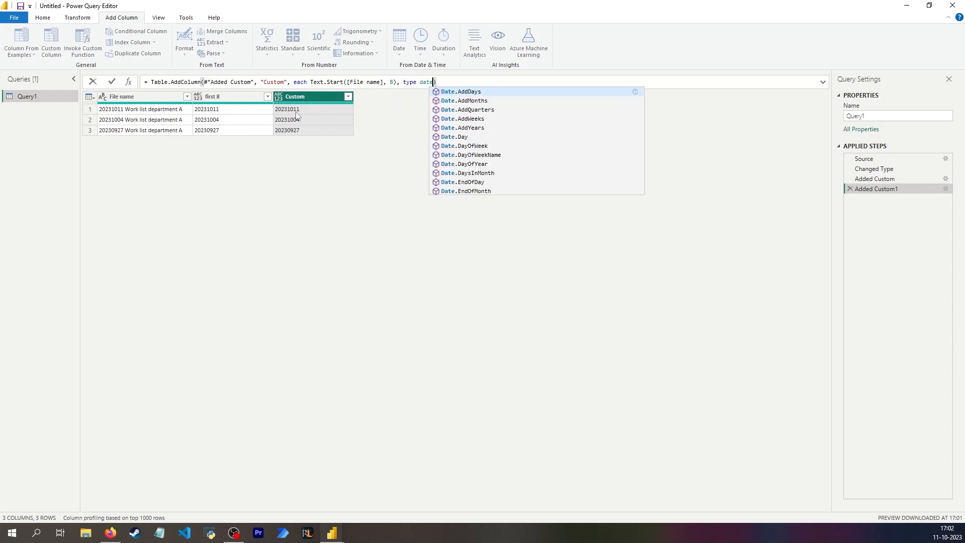
key("Return")
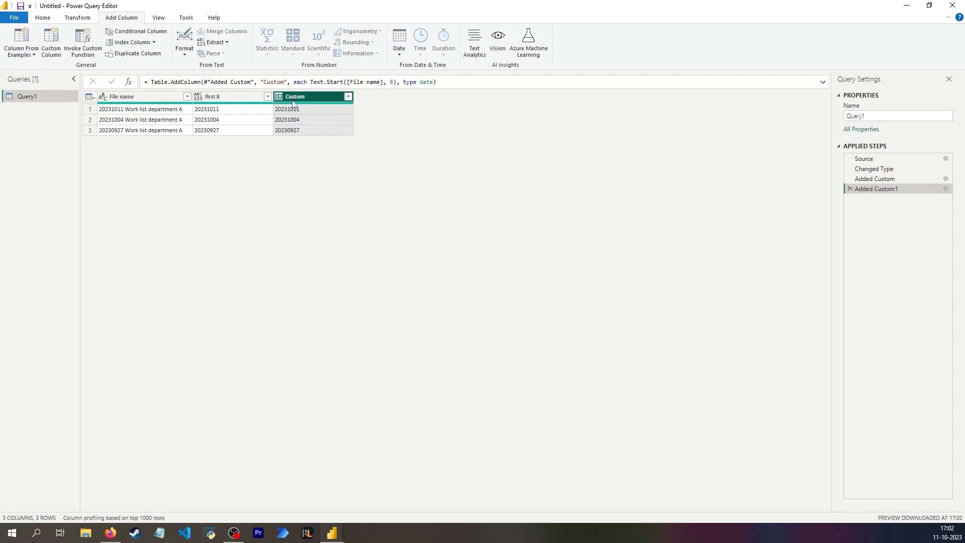
- Add a month number column from the Custom column and inspect the first row's details in both columns
left_click(304, 109)
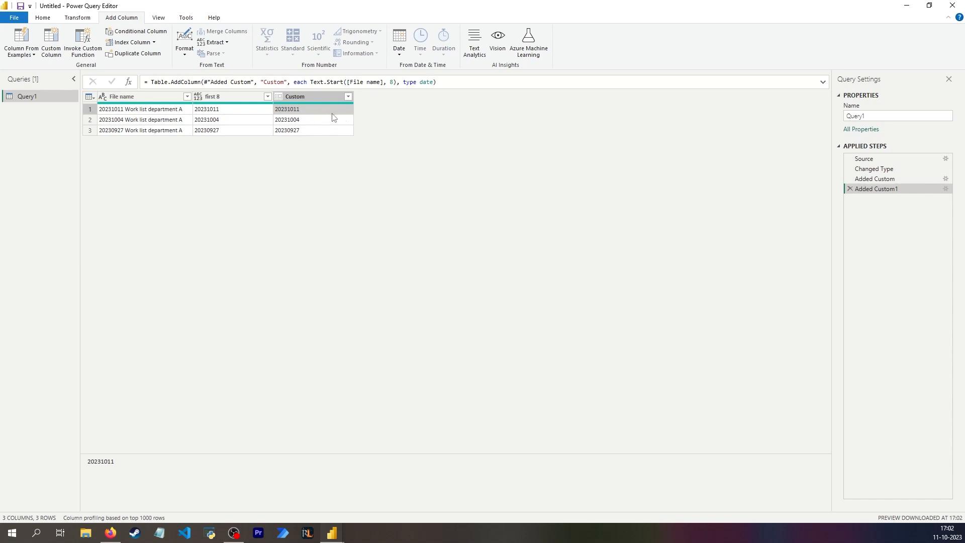
left_click(400, 54)
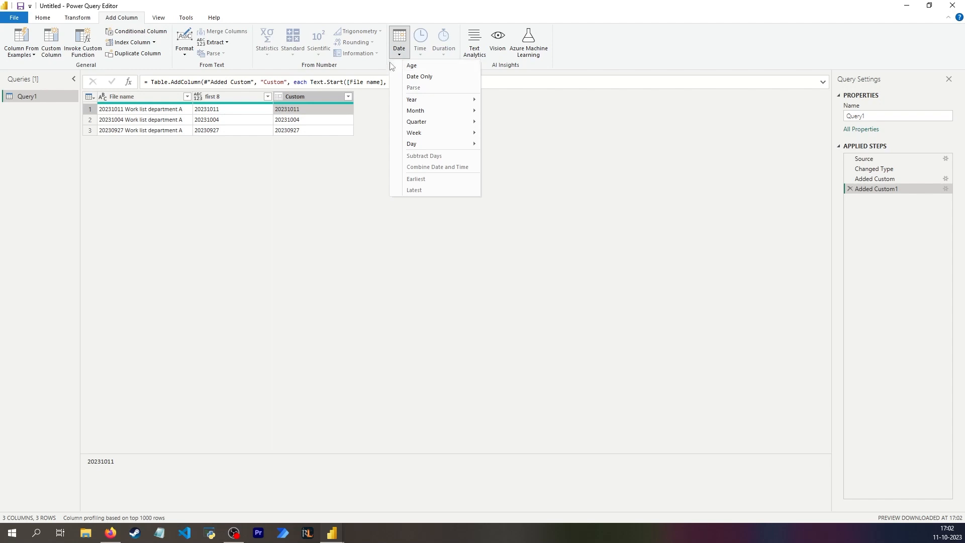
mouse_move(416, 110)
left_click(503, 110)
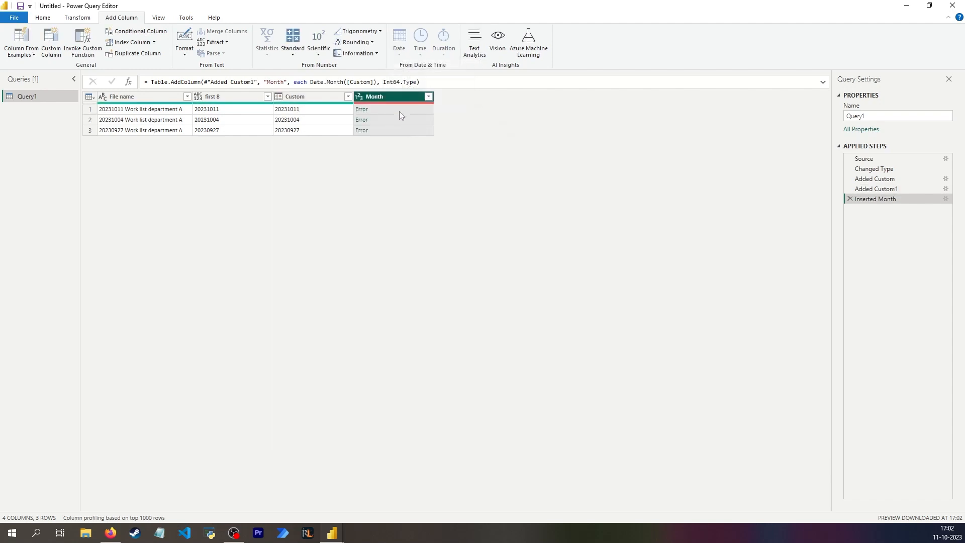
left_click(399, 111)
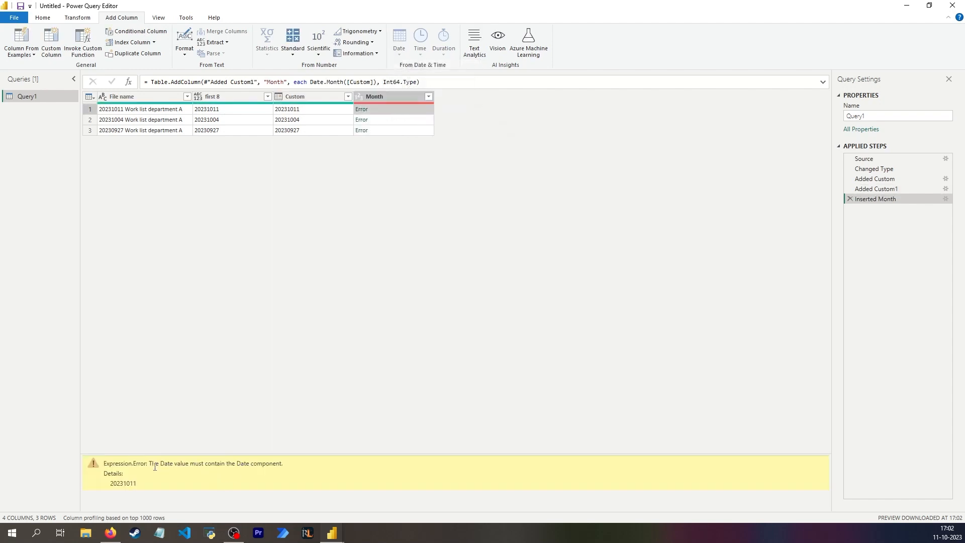
left_click_drag(150, 463, 251, 463)
left_click(307, 111)
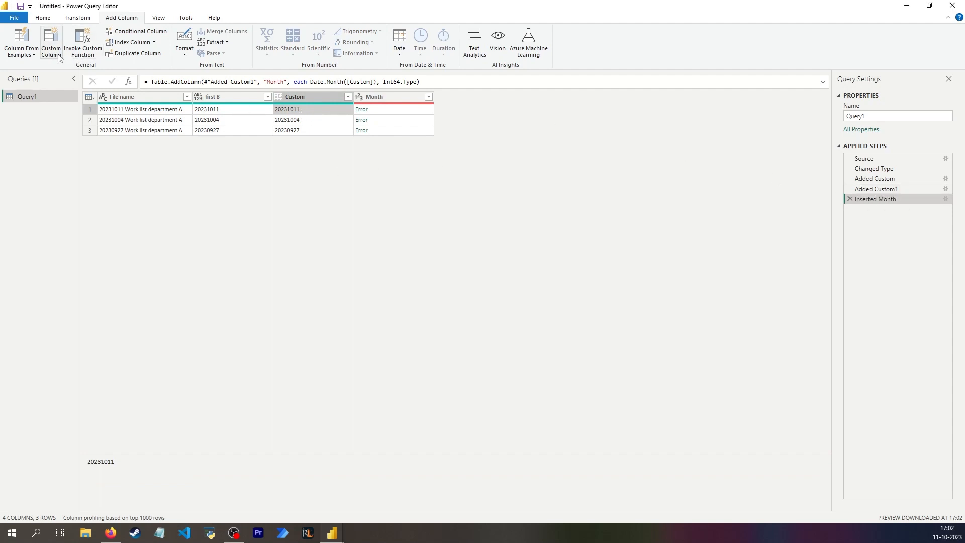
- Add a custom column with the default name Custom.1 and the formula Text.Start([File name], 8)
left_click(51, 43)
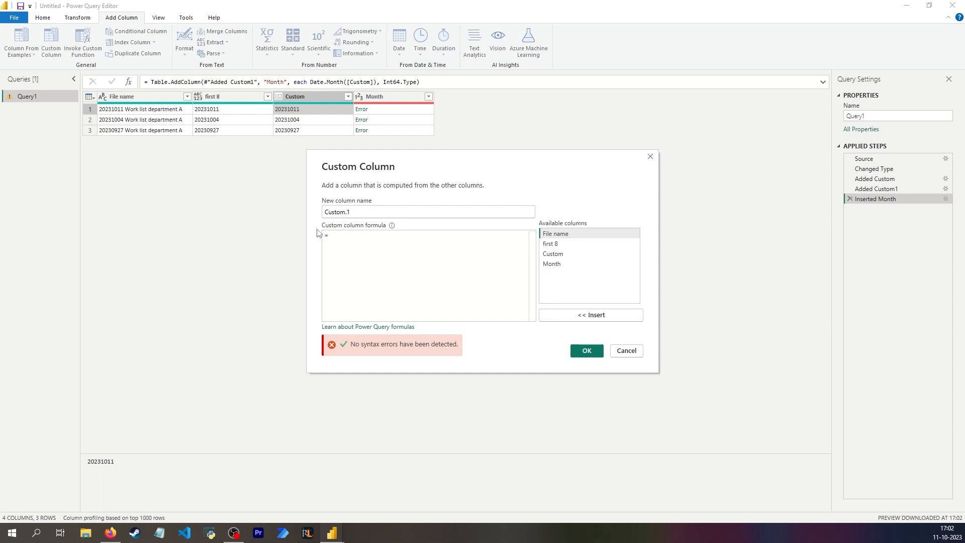
type("Text.Start(")
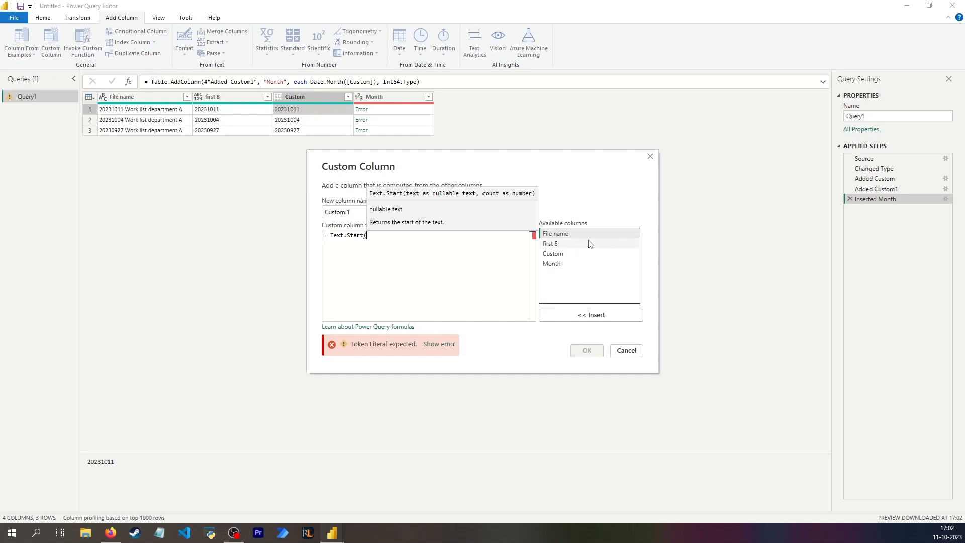
double_click(555, 233)
type(", 8)")
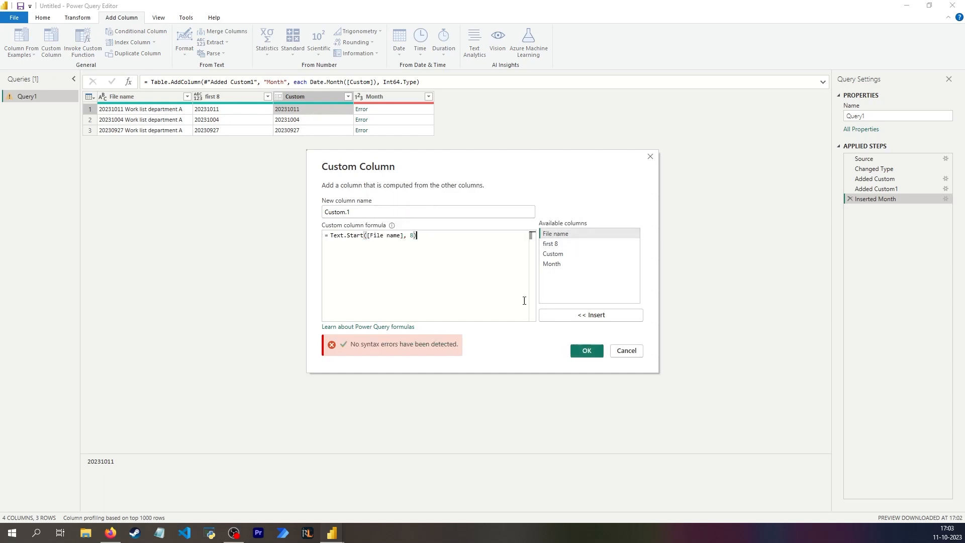
left_click(585, 350)
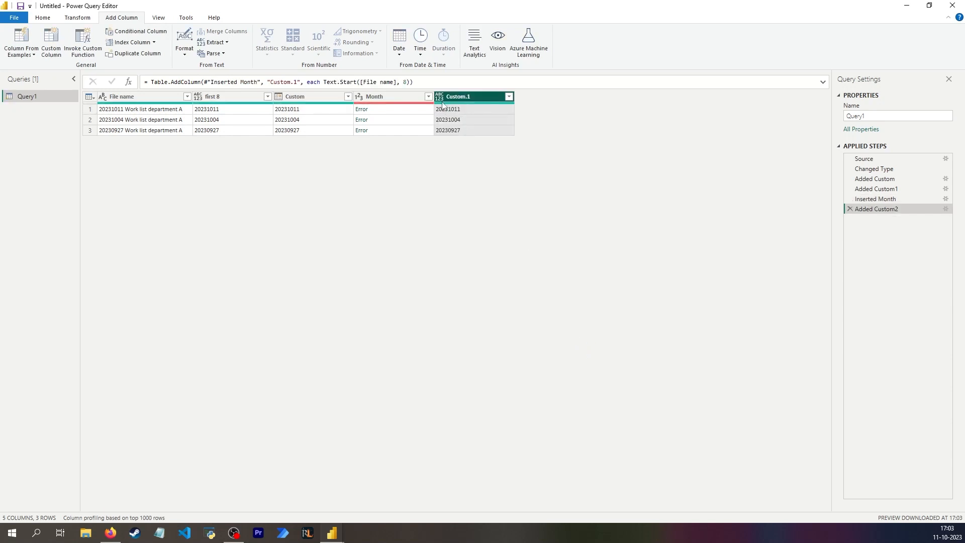
- Change the data type of the Custom.1 column to Date and check its first value
left_click(441, 97)
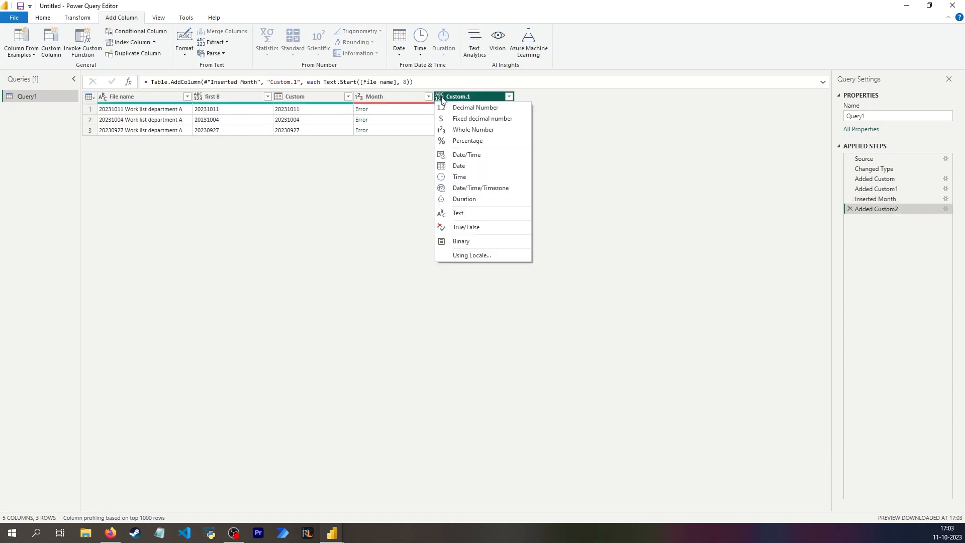
left_click(479, 165)
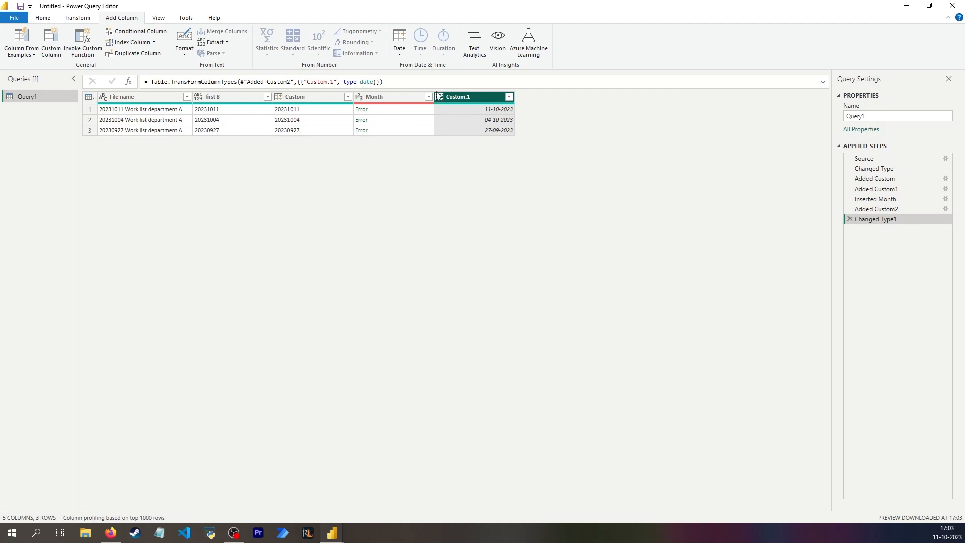
left_click(490, 112)
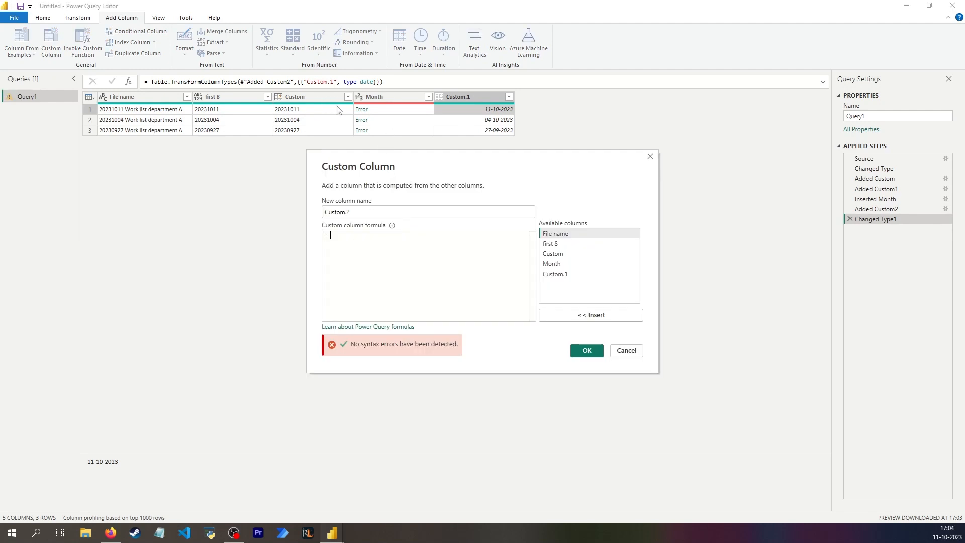
- Add a custom column with the default name Custom.2 and the formula Date.From(Text.Start([File name], 8))
type("Text.Start([File name], 8)")
left_click(329, 235)
type("Date.From")
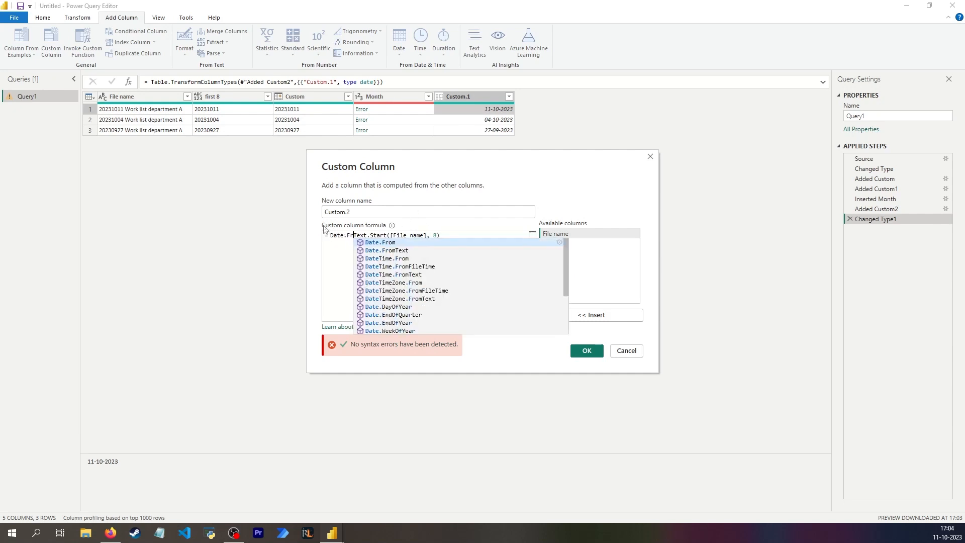
type("(")
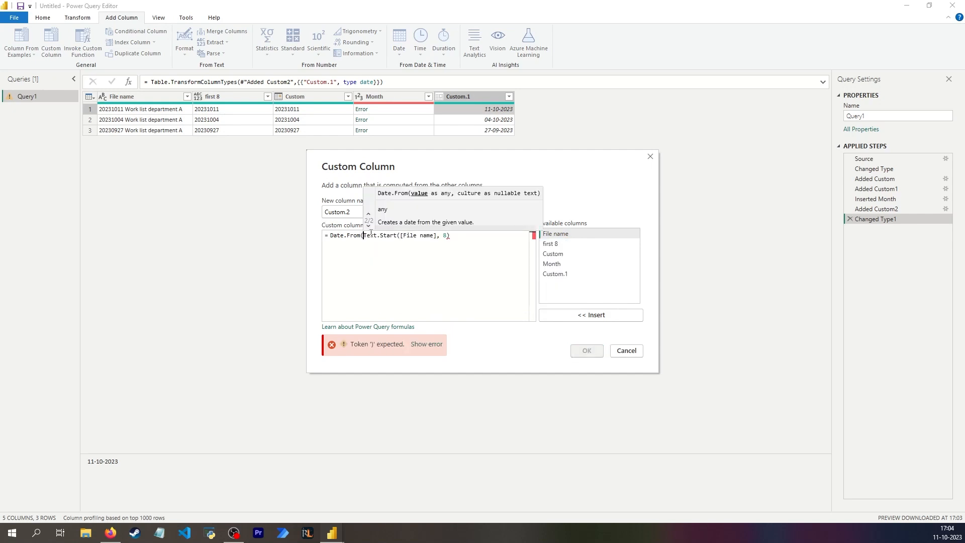
key("End")
type(")")
left_click(587, 351)
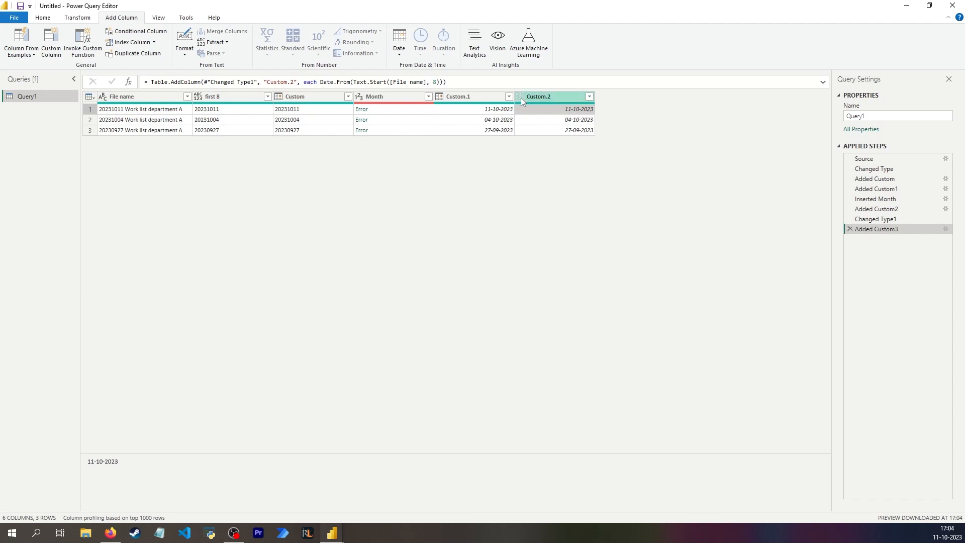
- Add the argument type date to the end of the Custom.2 column's formula so it is typed as a date
left_click(445, 82)
type(", type ")
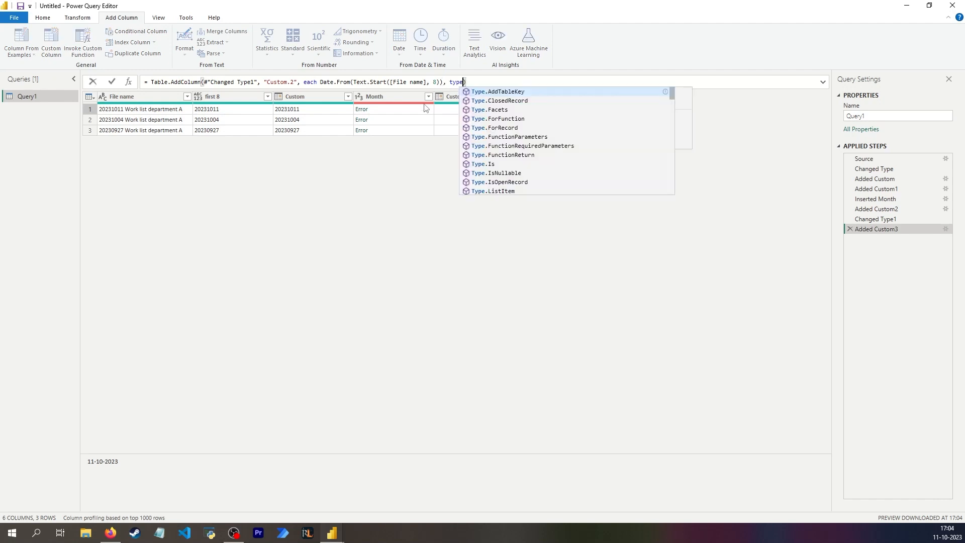
type("date")
key("Return")
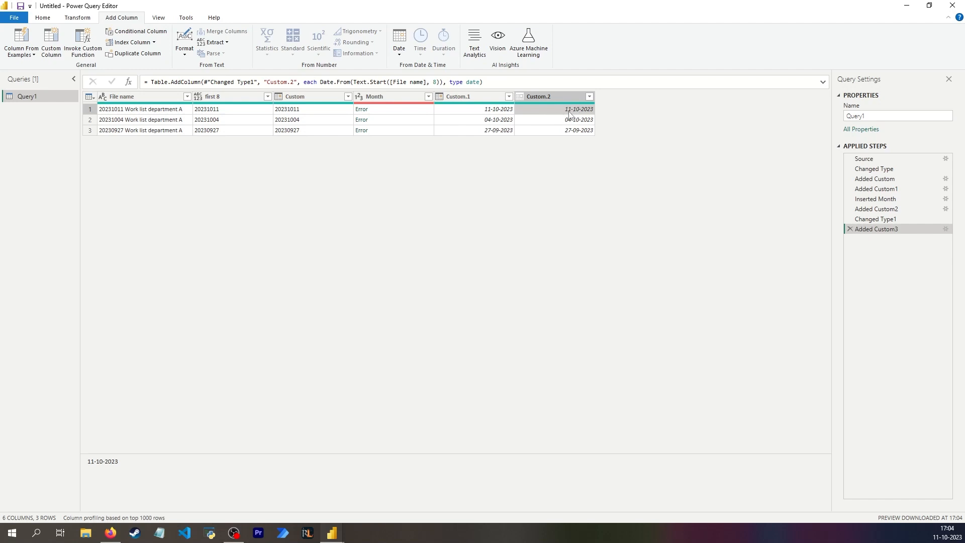
- Add a month number column based on the Custom.2 date column
left_click(400, 51)
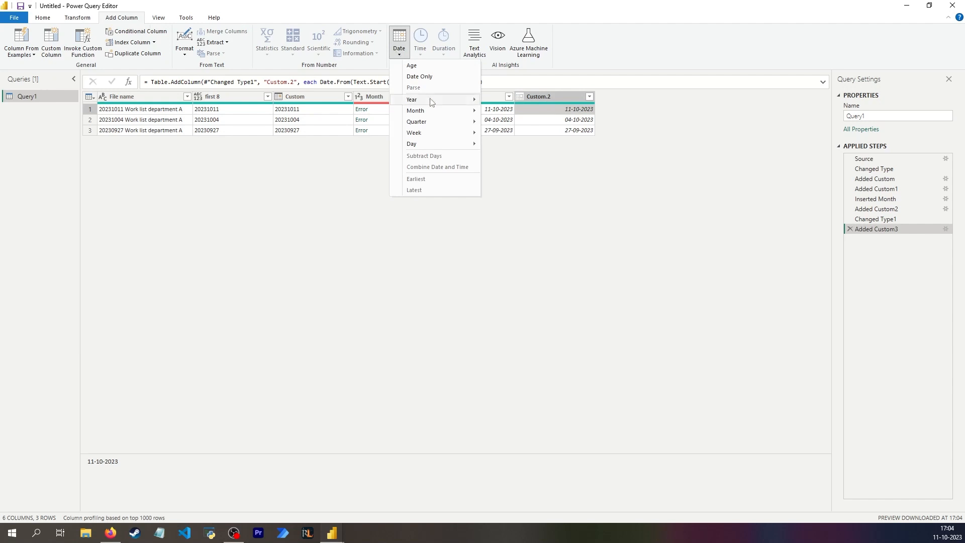
mouse_move(432, 111)
left_click(520, 112)
left_click(637, 109)
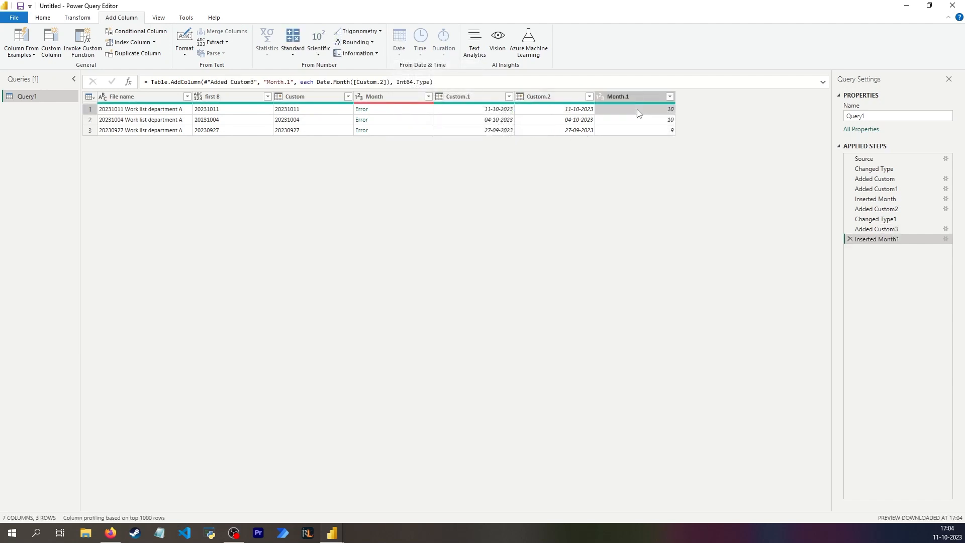
- Compare the formulas of the applied steps Added Custom2, Changed Type1 and Added Custom3 that create and type the Custom.1 and Custom.2 columns
left_click(475, 107)
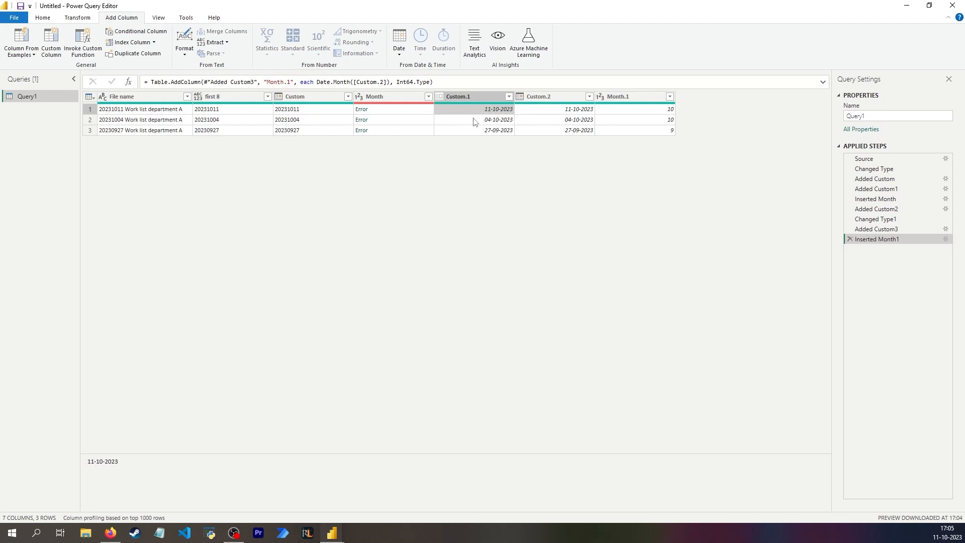
left_click(885, 220)
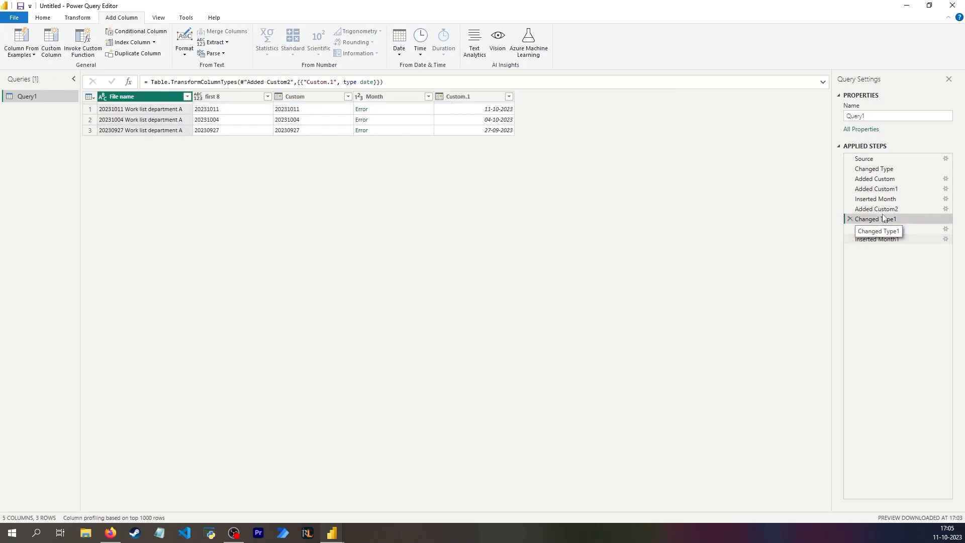
left_click(888, 210)
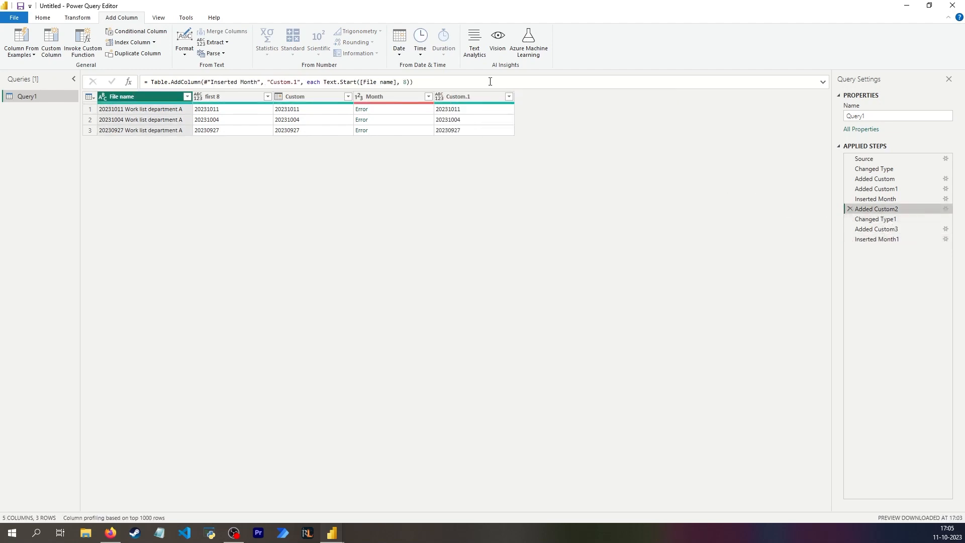
left_click(888, 218)
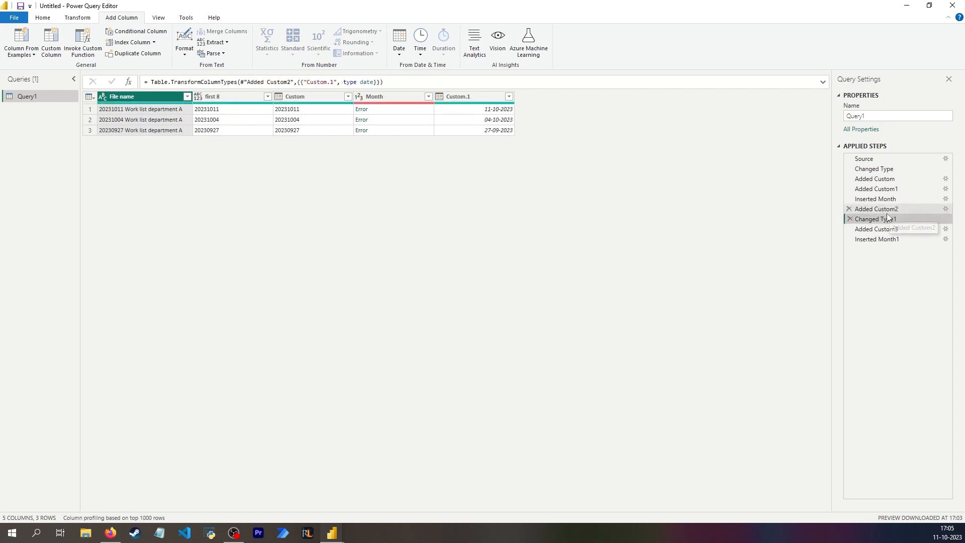
left_click(879, 240)
key("Up")
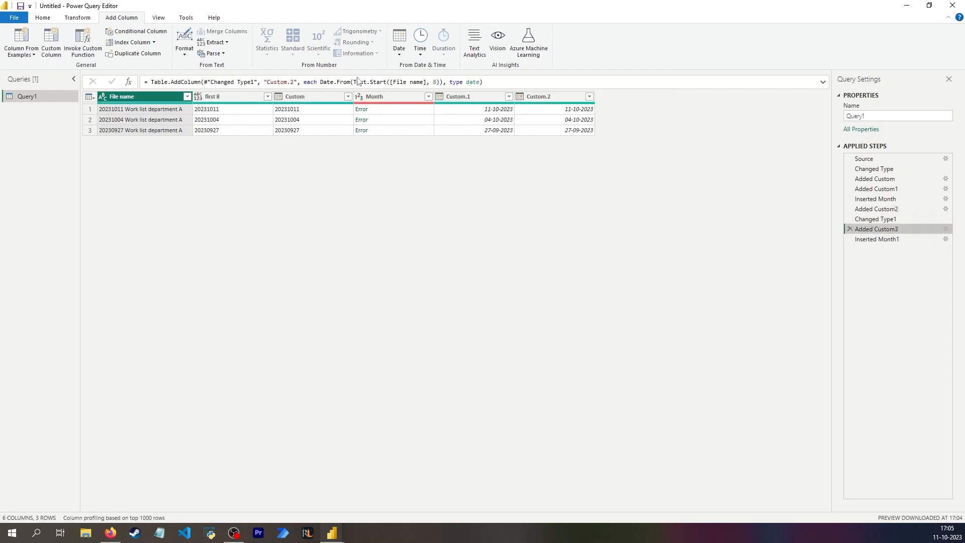
- Try Number.From with Int64.Type in the Custom.2 column's formula and revert it to Date.From with type date
left_click_drag(319, 81, 351, 82)
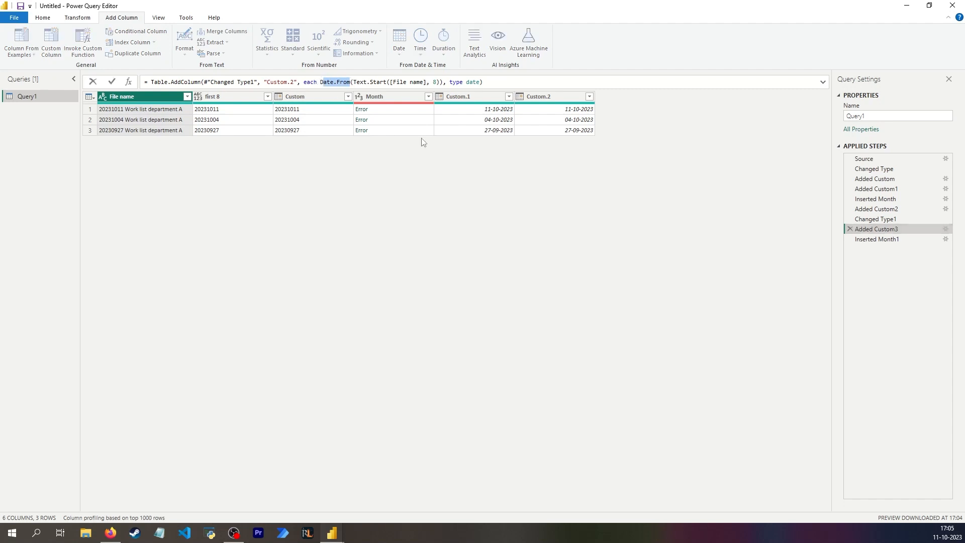
double_click(323, 81)
type("Numbe")
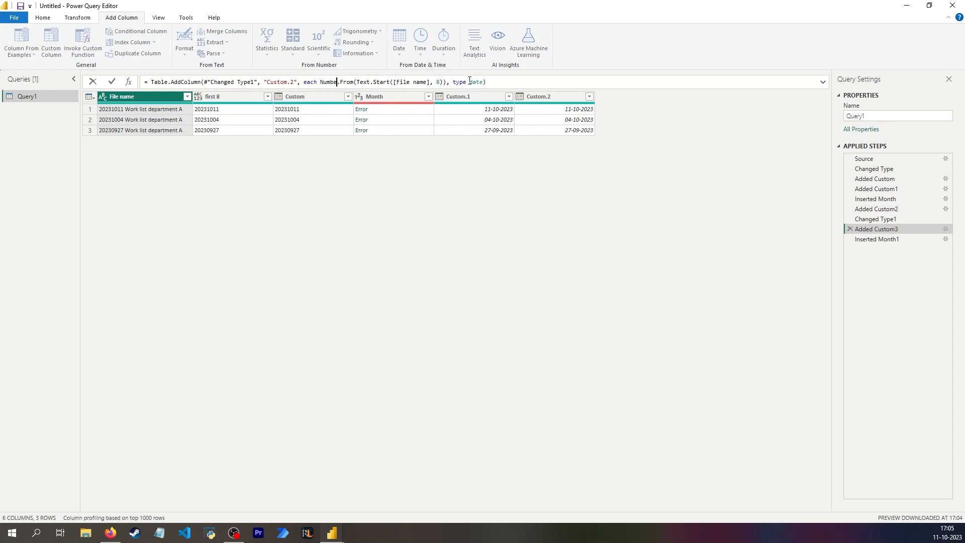
type("r")
left_click_drag(486, 82, 456, 82)
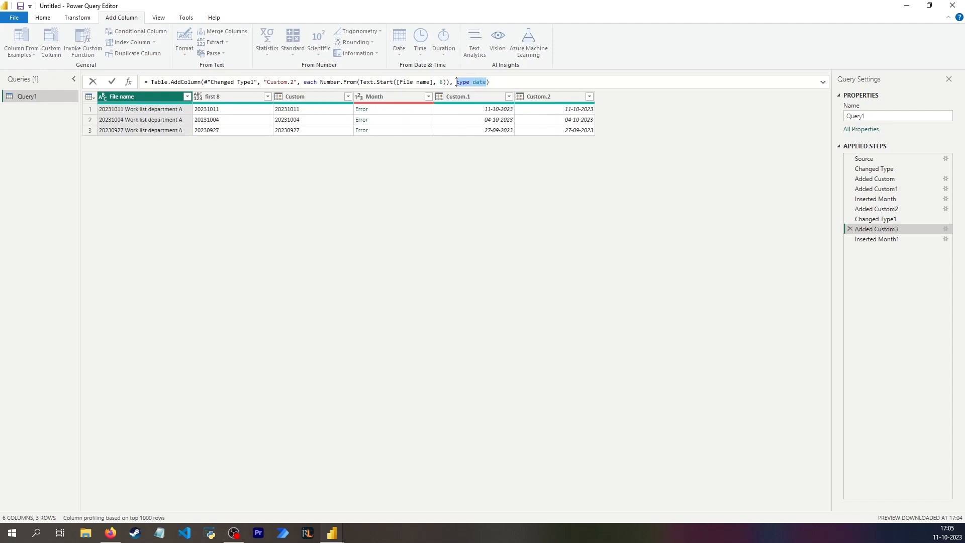
type("Int64.Type")
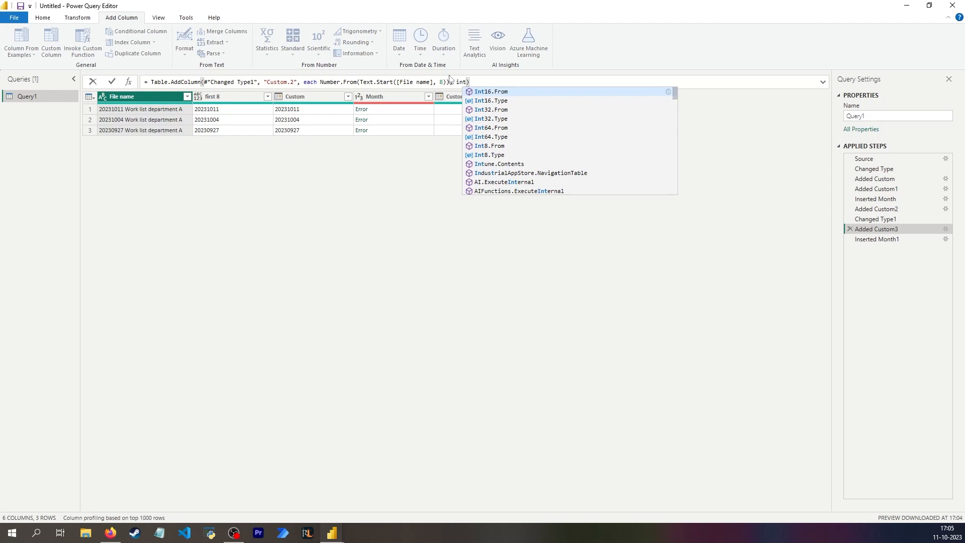
key("Return")
left_click(555, 110)
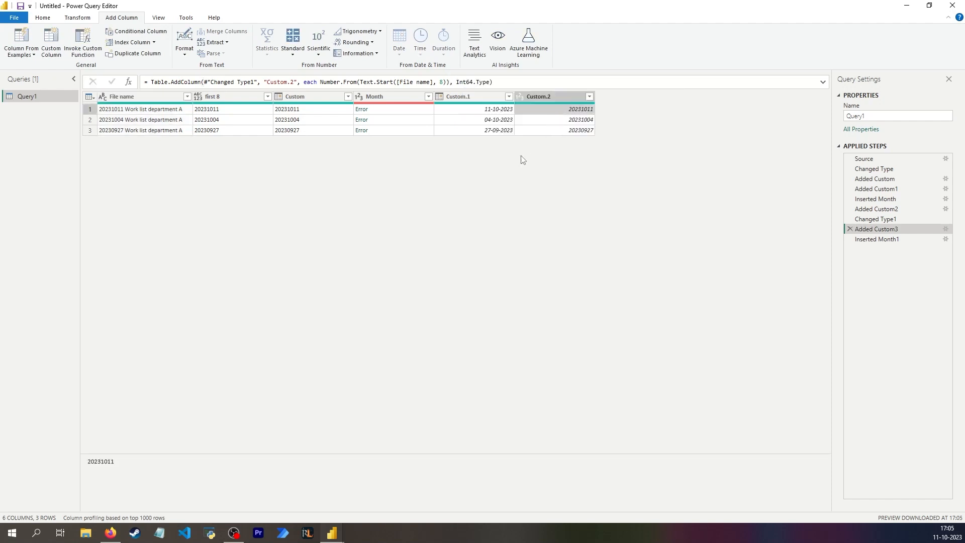
left_click_drag(321, 82, 337, 81)
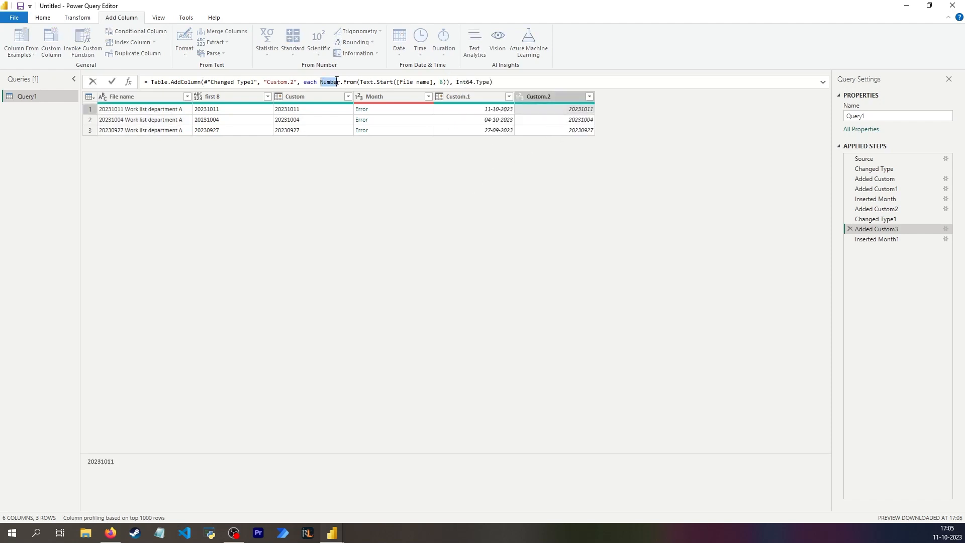
type("Date")
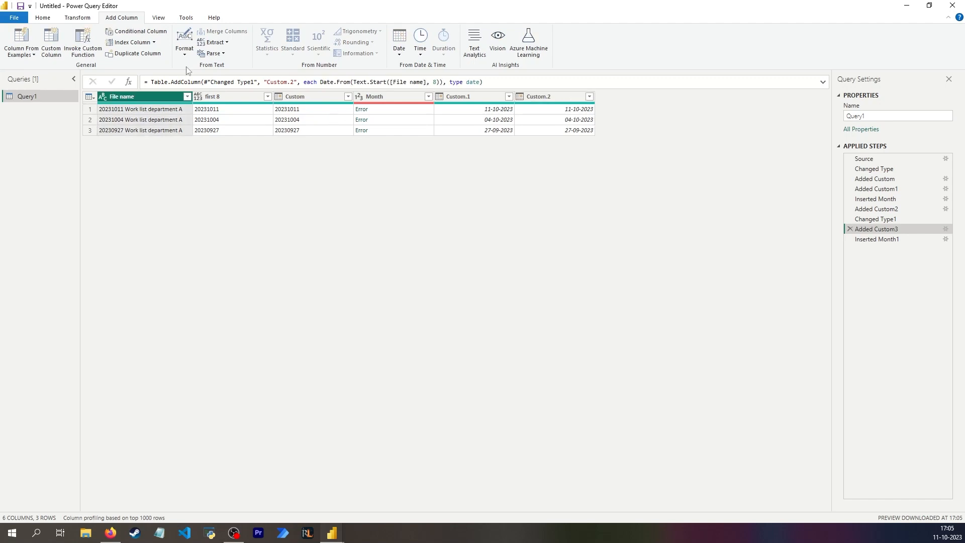
- Close and apply the query, dismiss the load report, and show the loaded Query1 data in the Table view of Power BI Desktop
left_click(43, 17)
left_click(15, 43)
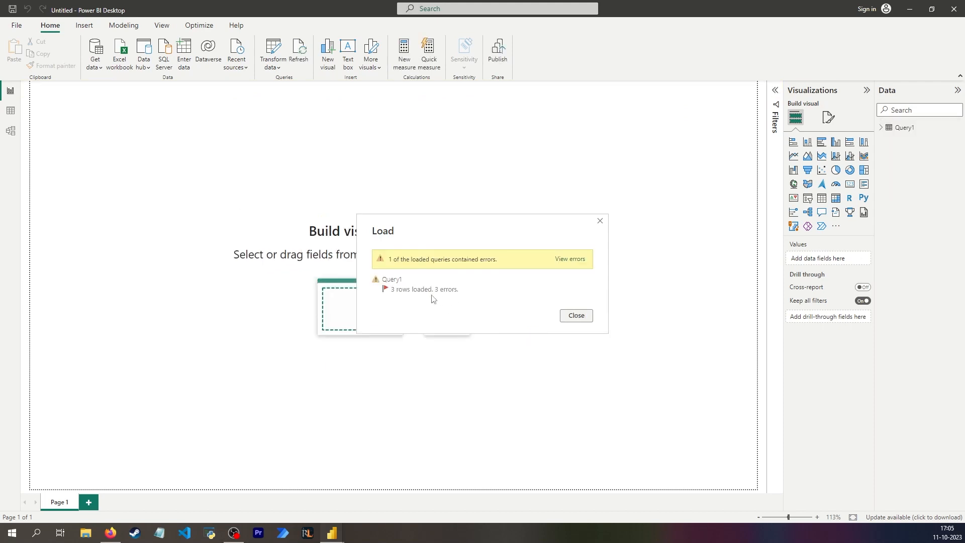
left_click(574, 316)
left_click(11, 111)
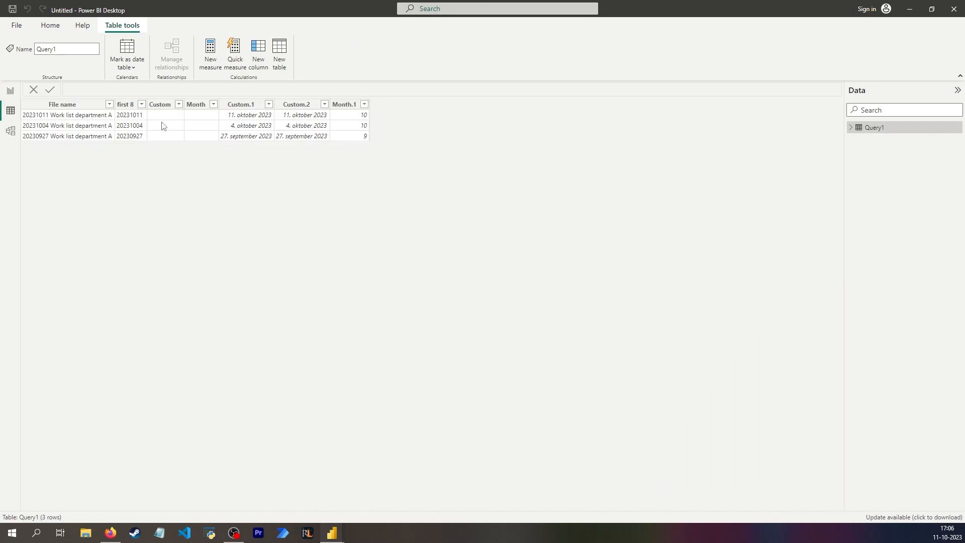
- Examine the data types and values of the first 8, Custom, Month, Custom.1 and Custom.2 columns
left_click(164, 124)
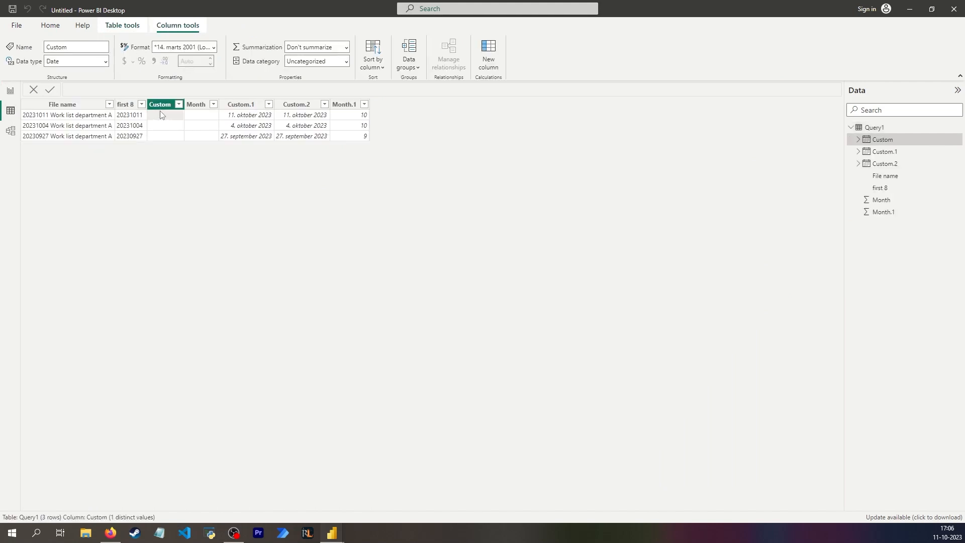
left_click(139, 121)
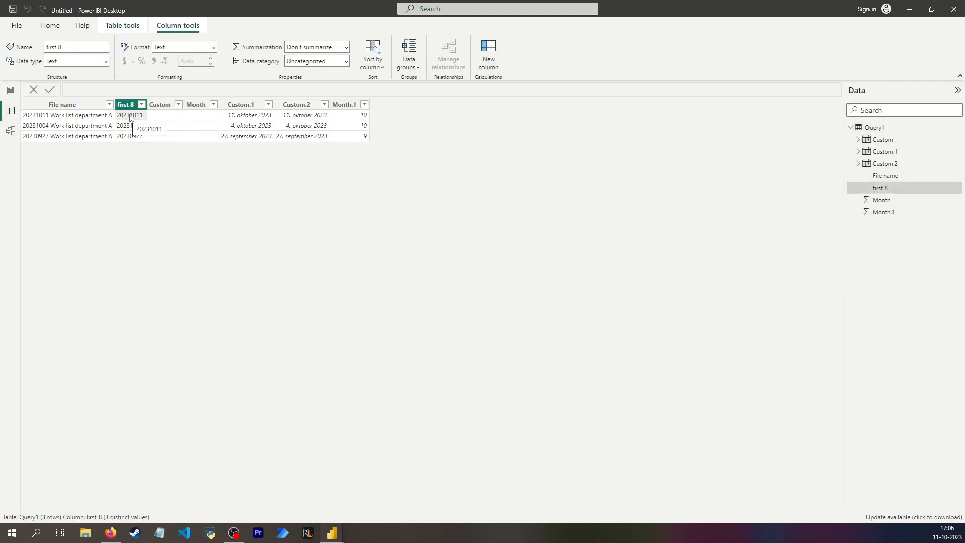
left_click(154, 115)
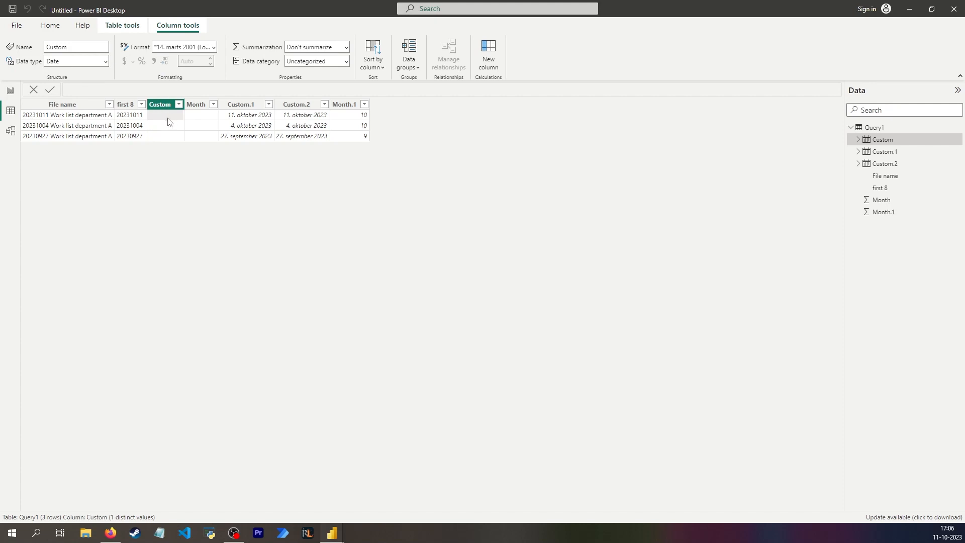
left_click(202, 120)
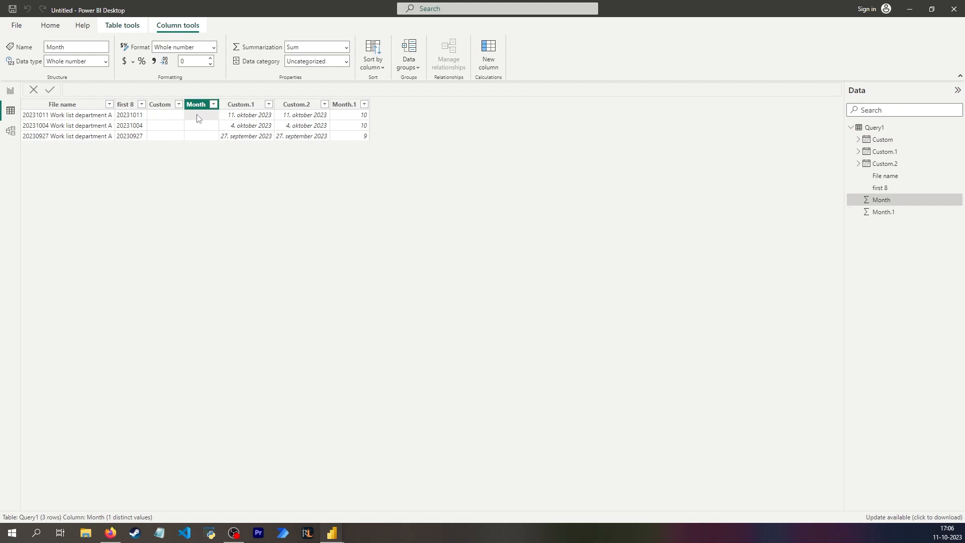
left_click(246, 117)
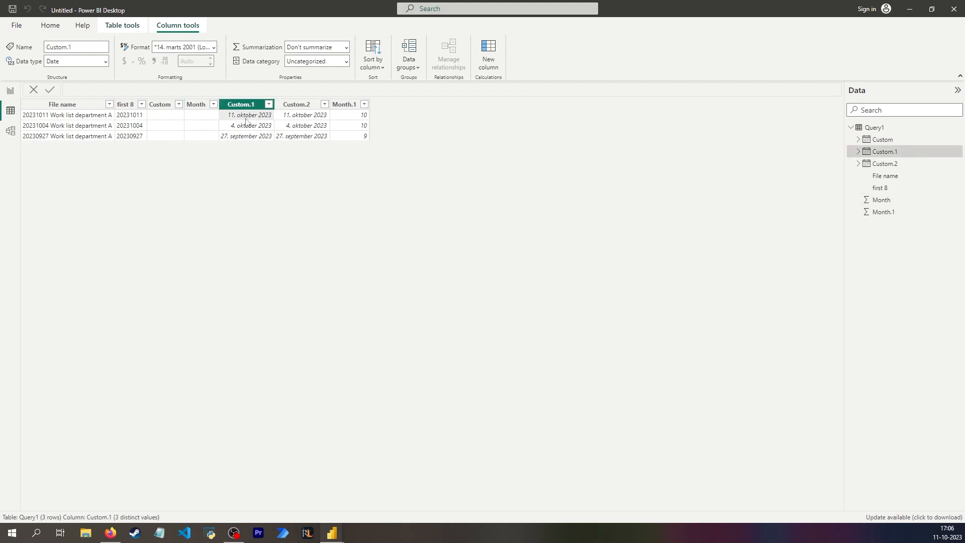
left_click(301, 126)
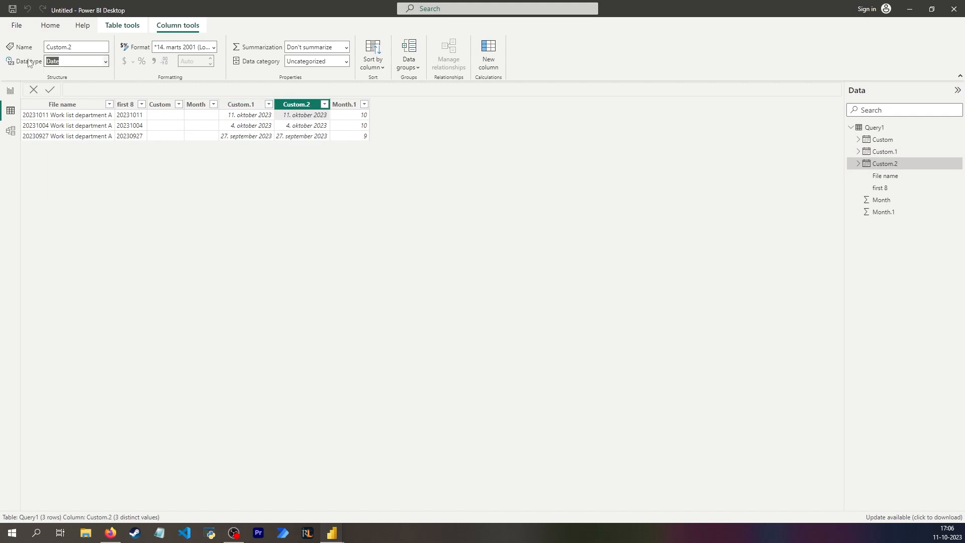
- Set the Custom.1 column's format to *14-03-2001 (Short Date)
left_click(238, 122)
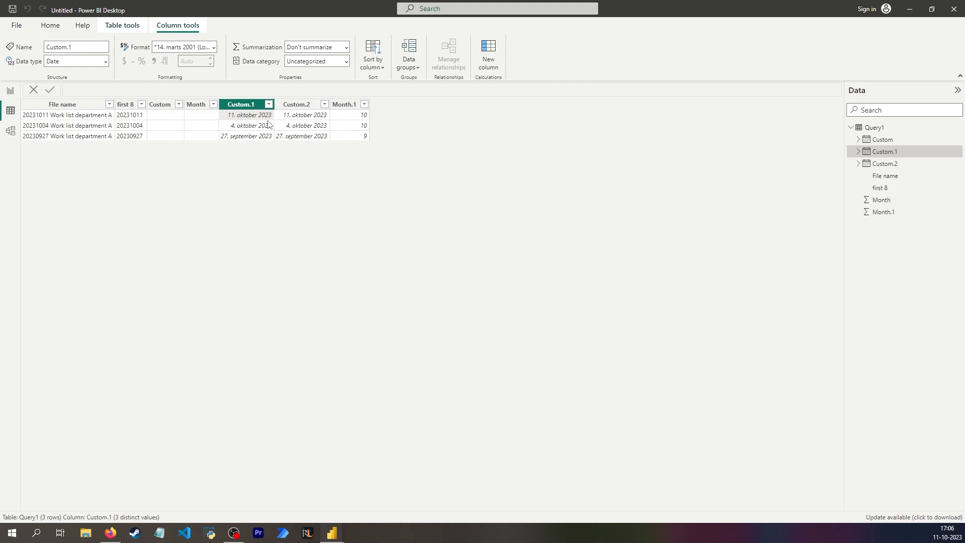
left_click(215, 48)
left_click(215, 76)
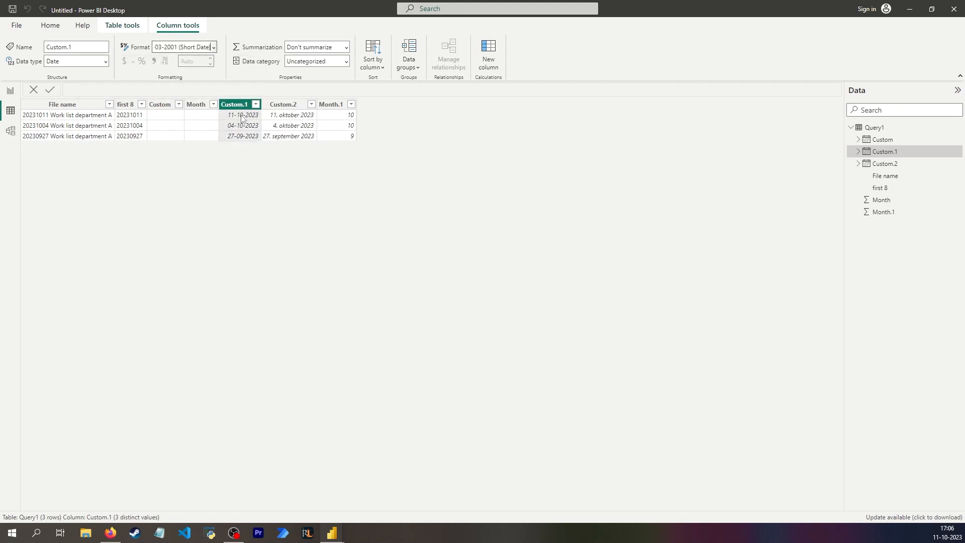
left_click(201, 48)
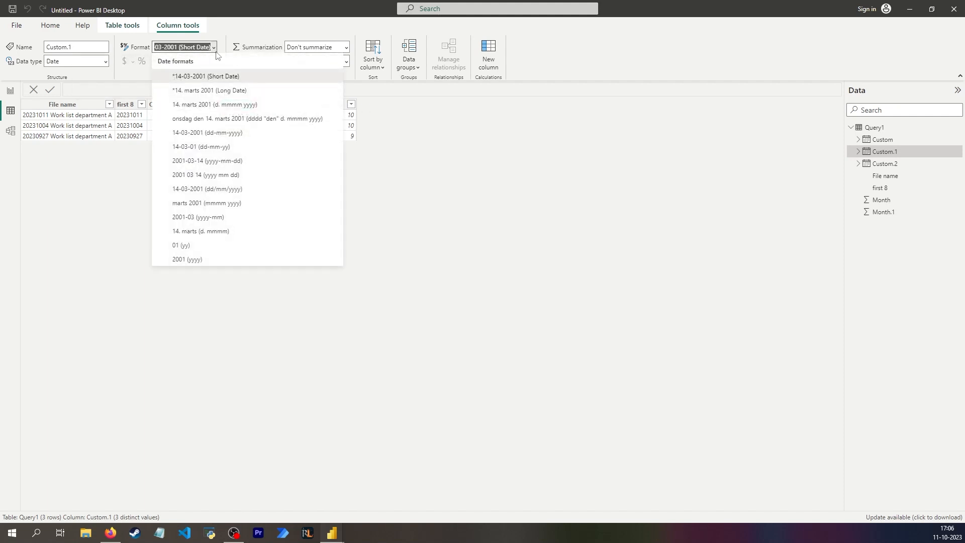
left_click(215, 48)
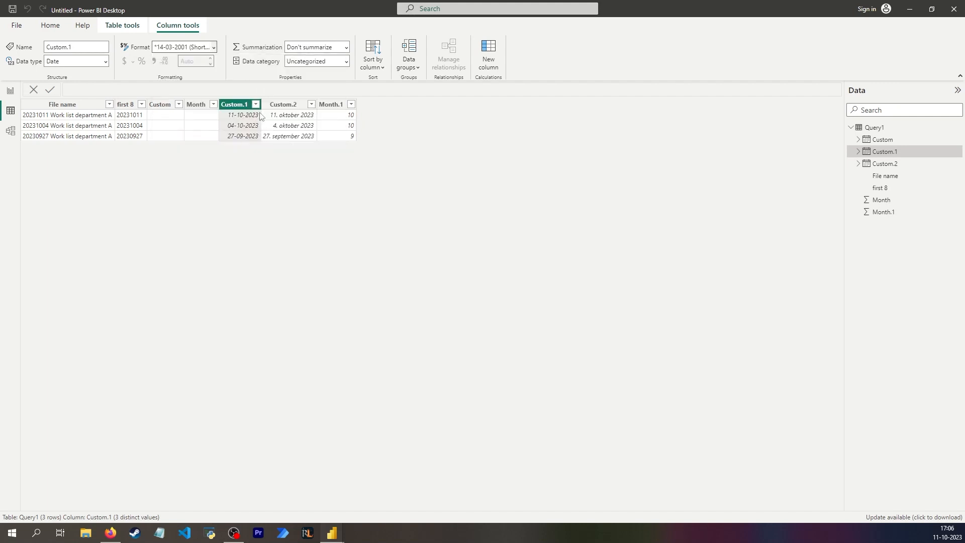